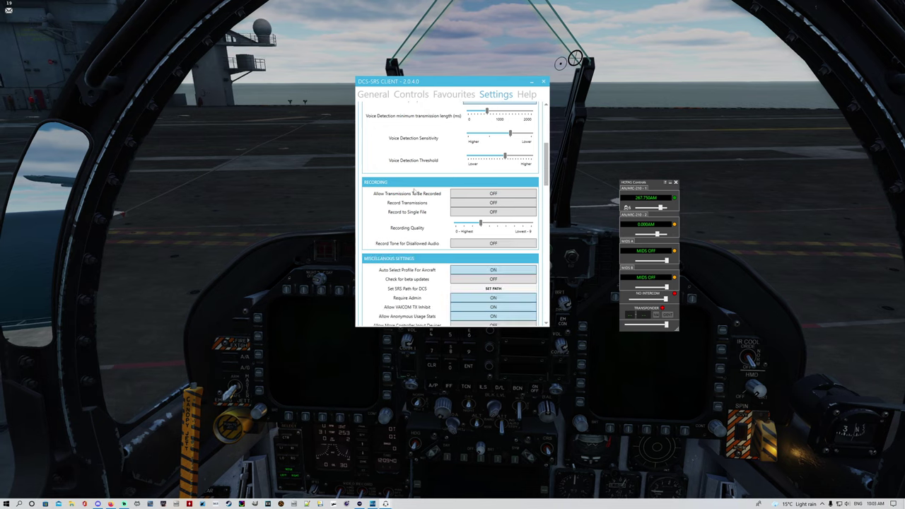
# Step: Review the SRS client's recording, miscellaneous and FA-18C profile settings, and minimise the client to return to the cockpit
pyautogui.scroll(-3, 414, 191)
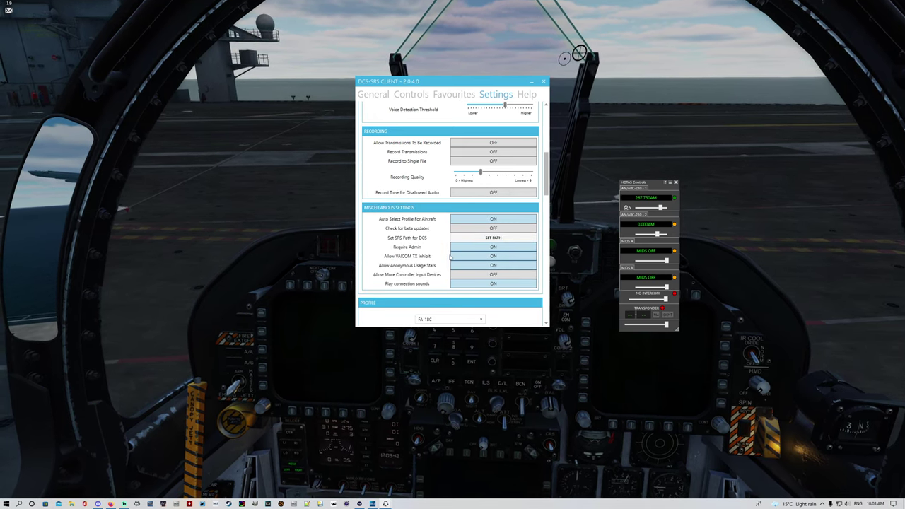
pyautogui.scroll(-9, 450, 257)
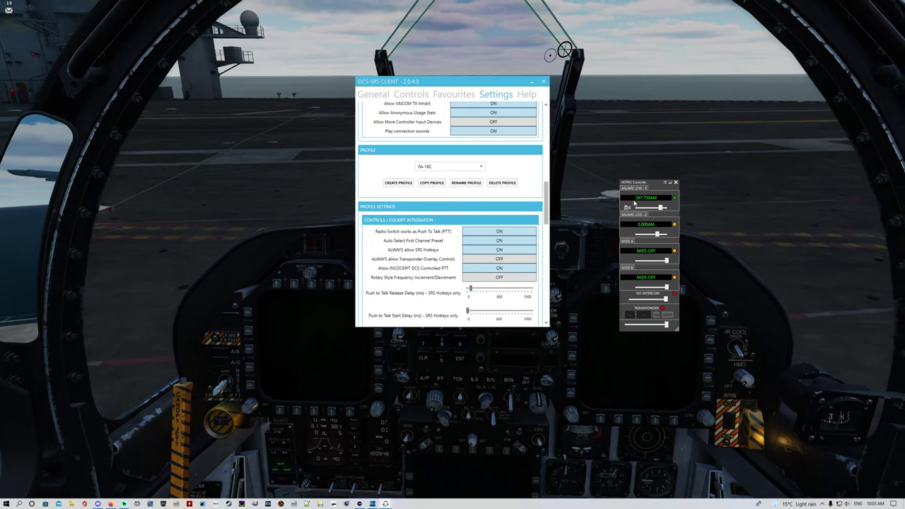
pyautogui.click(532, 82)
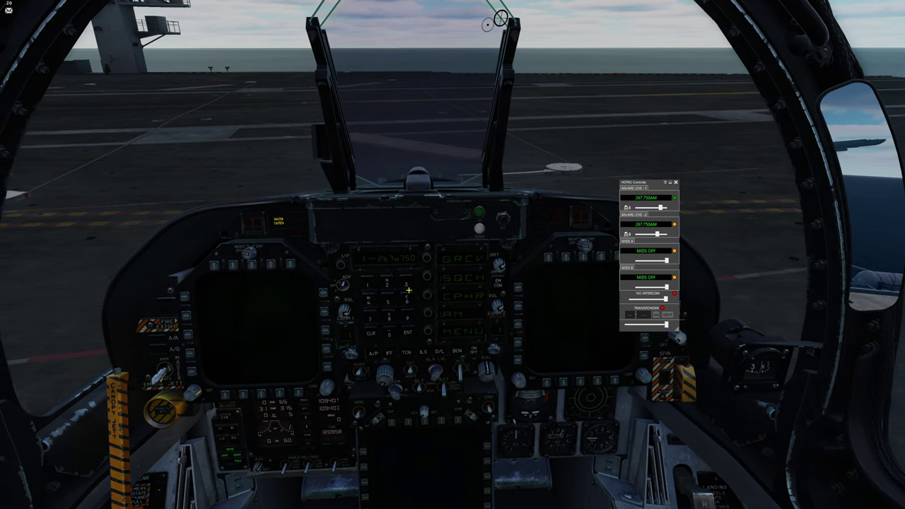
# Step: Move the radio overlay beside the up-front controller and tune the first radio to a manual frequency of 369.000
pyautogui.moveTo(651, 183); pyautogui.dragTo(598, 157)
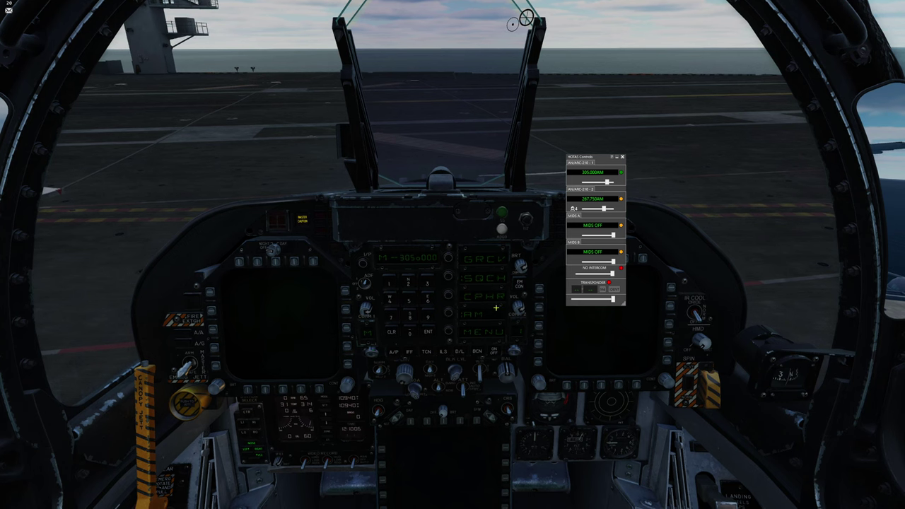
pyautogui.click(408, 330)
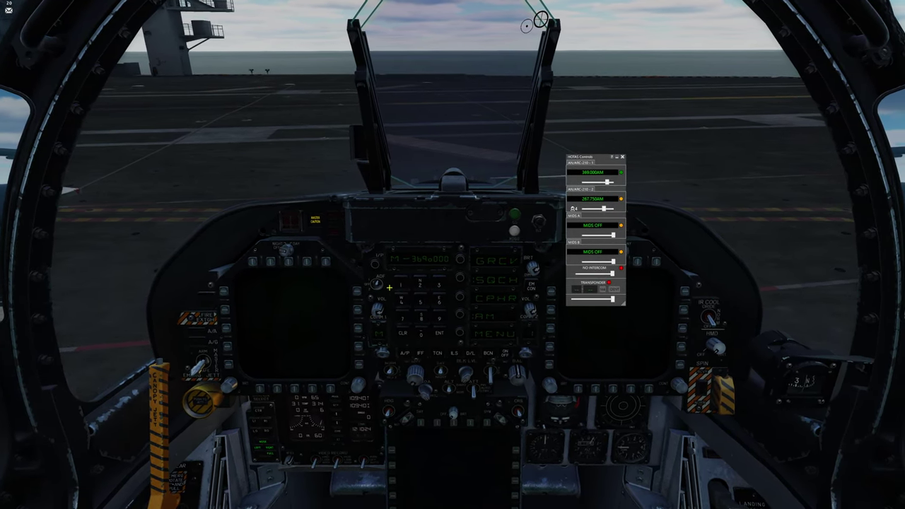
pyautogui.scroll(1, 378, 352)
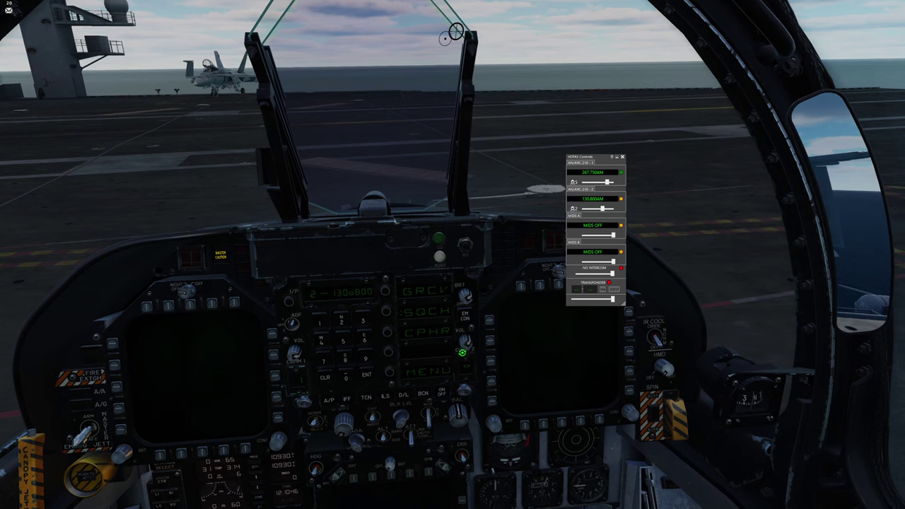
# Step: Demonstrate the cockpit COMM 2 volume knob by lowering, raising and lowering the second radio's volume again
pyautogui.scroll(-2, 463, 379)
pyautogui.scroll(-2, 462, 378)
pyautogui.scroll(-2, 460, 354)
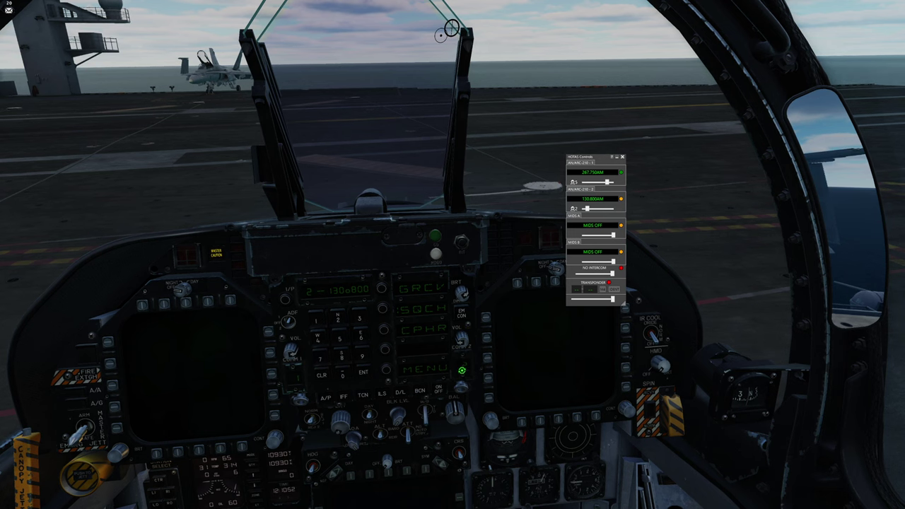
pyautogui.scroll(-3, 468, 292)
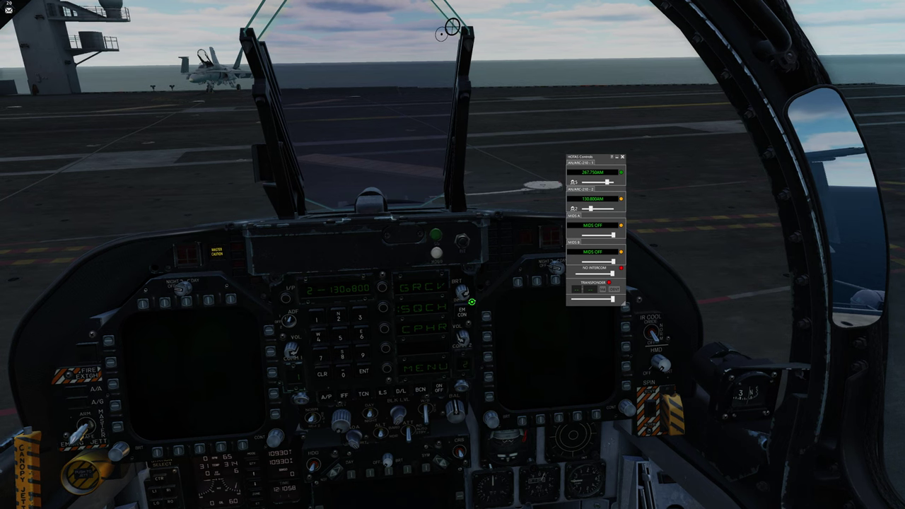
pyautogui.scroll(3, 471, 301)
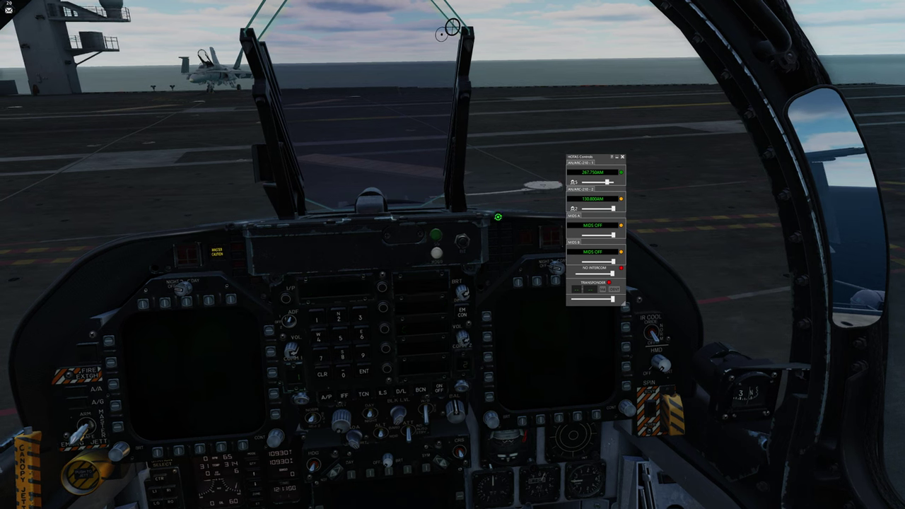
pyautogui.scroll(-1, 489, 284)
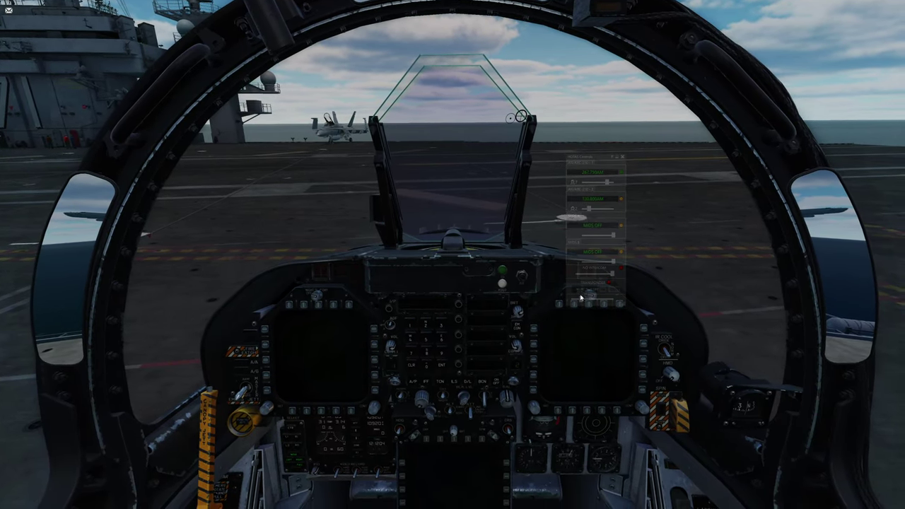
# Step: Reposition the radio overlay on the screen, clear of the cockpit's up-front controller
pyautogui.moveTo(611, 164); pyautogui.dragTo(879, 360)
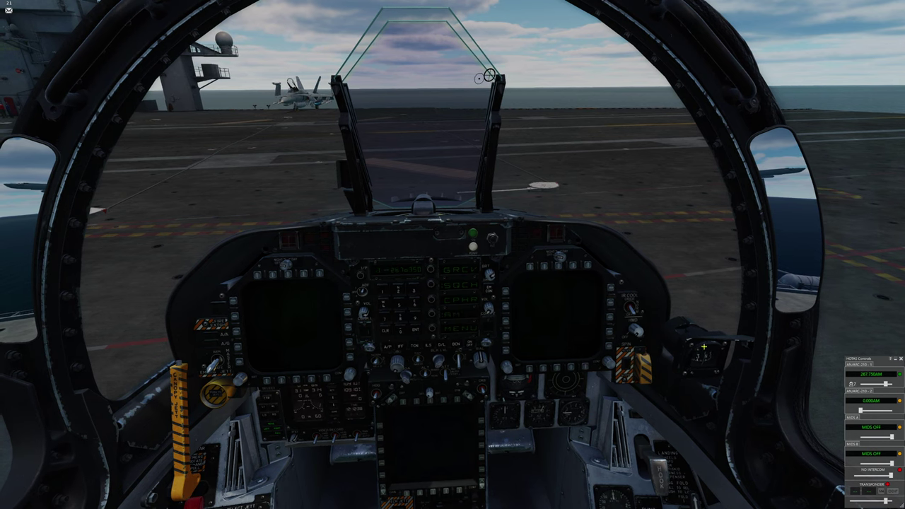
pyautogui.moveTo(460, 115); pyautogui.dragTo(610, 174)
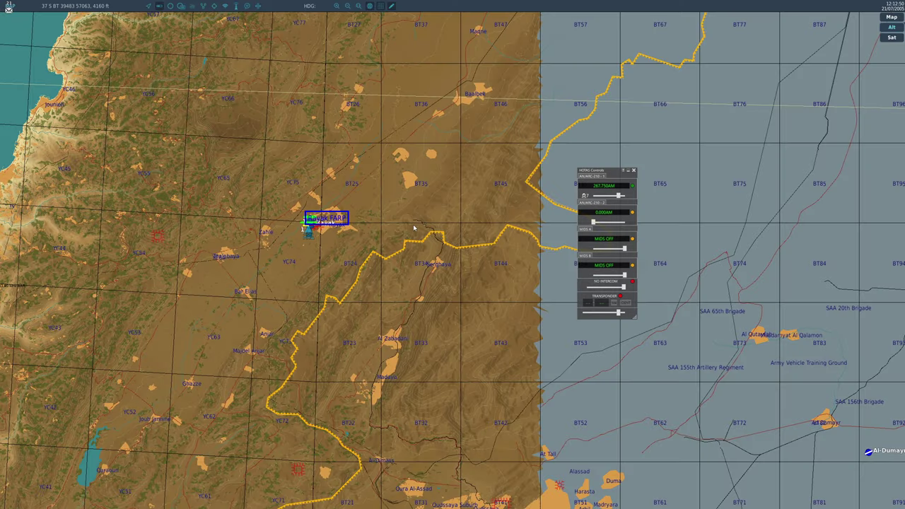
# Step: Examine the mission map's FARPs, tanker box and carrier box, and return to the cockpit view
pyautogui.scroll(-6, 378, 260)
pyautogui.scroll(-2, 378, 260)
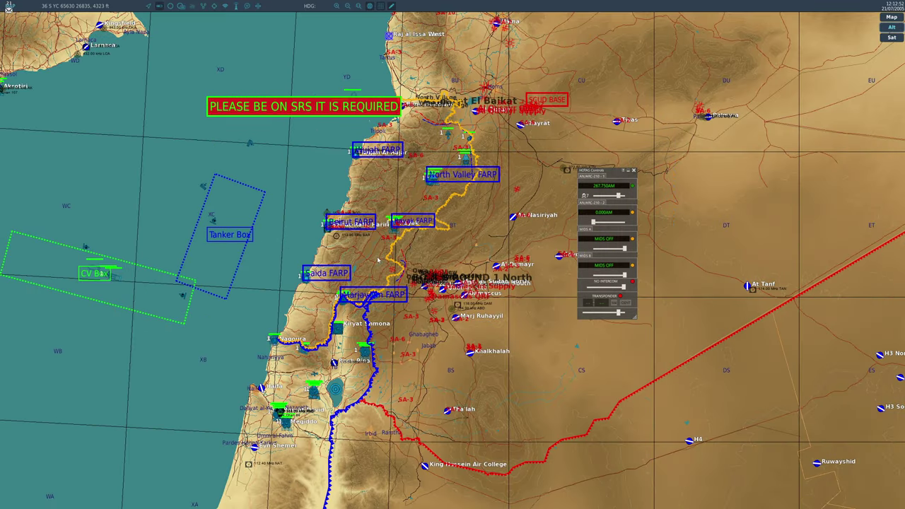
pyautogui.scroll(3, 377, 257)
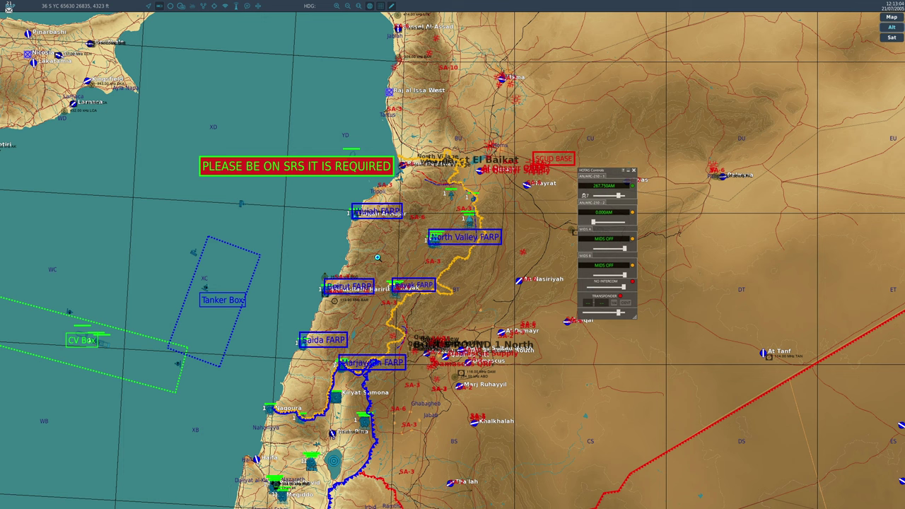
pyautogui.press('F1')
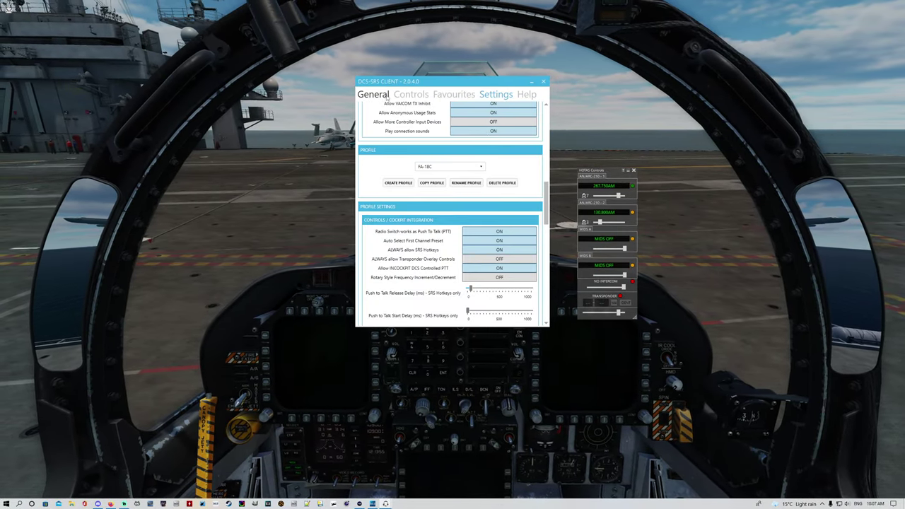
# Step: Show the SRS client's General settings, return to the game and leave the multiplayer server
pyautogui.click(385, 99)
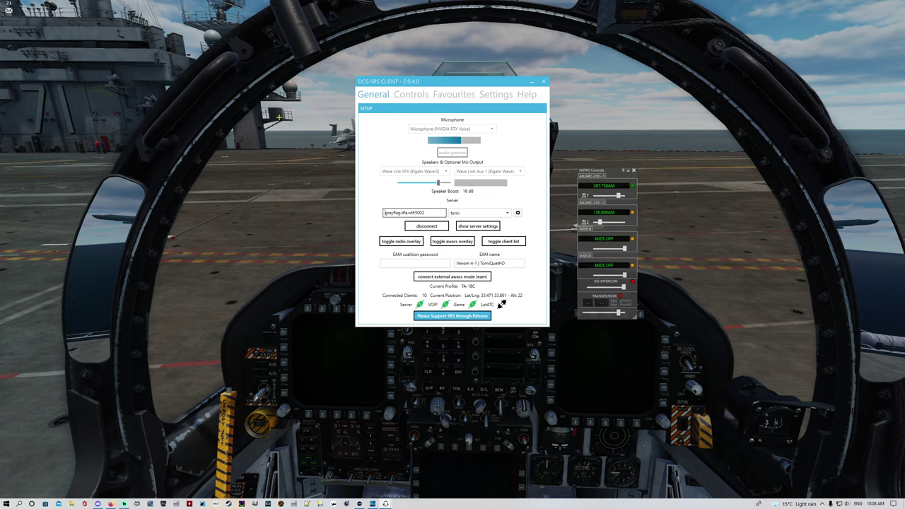
pyautogui.click(296, 154)
pyautogui.press('Escape')
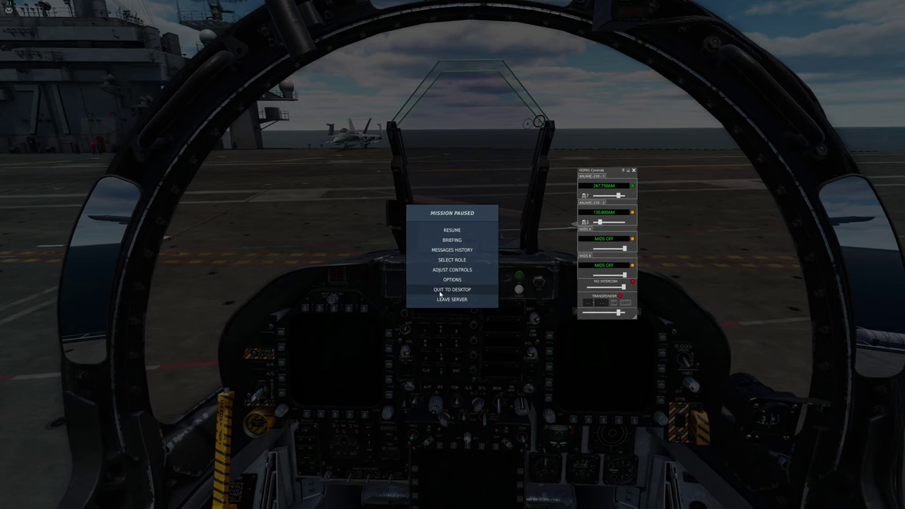
pyautogui.click(419, 299)
pyautogui.click(433, 271)
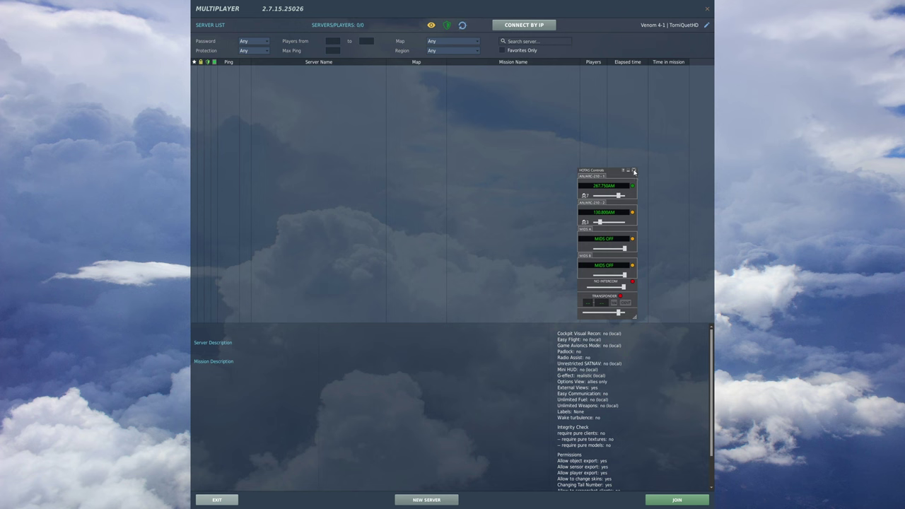
# Step: Close the radio overlay and dismiss the SRS client window covering the multiplayer server list
pyautogui.click(634, 171)
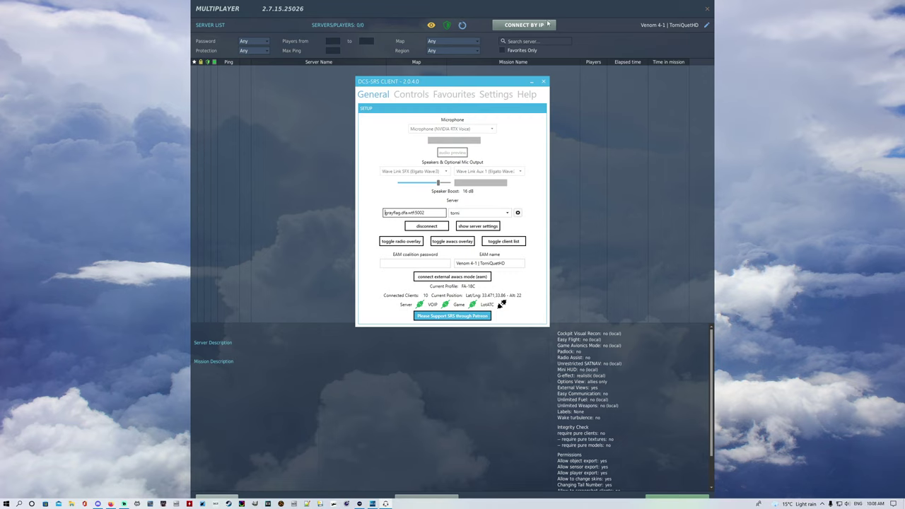
pyautogui.click(544, 80)
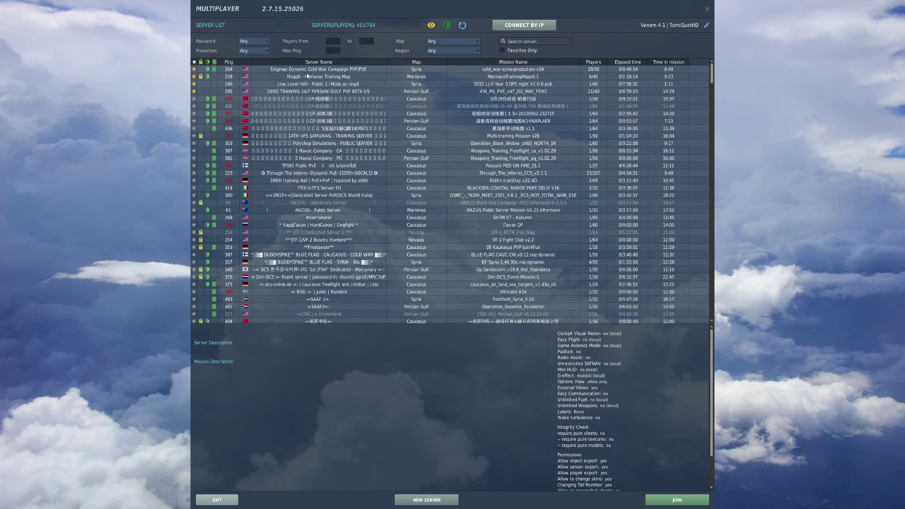
# Step: Join the Enigmas Dynamic Cold War Campaign PVP/PVE server from the multiplayer server list
pyautogui.click(307, 76)
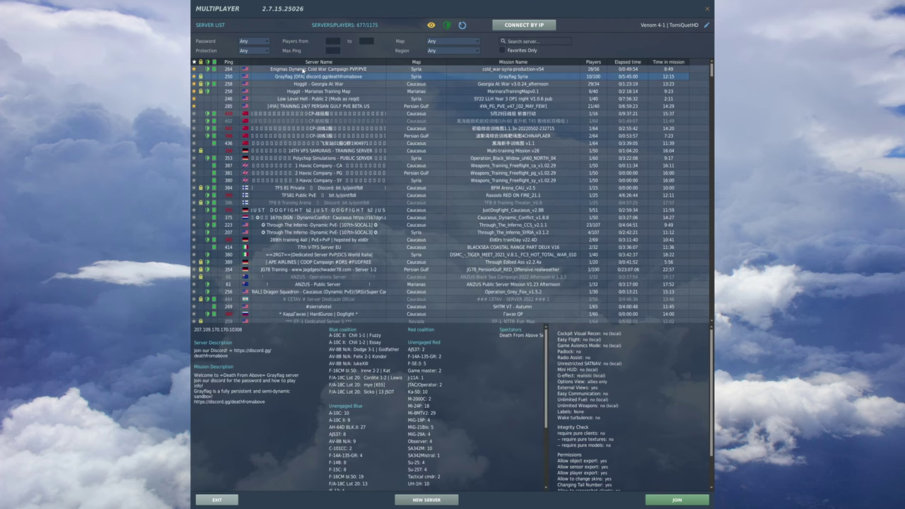
pyautogui.click(304, 69)
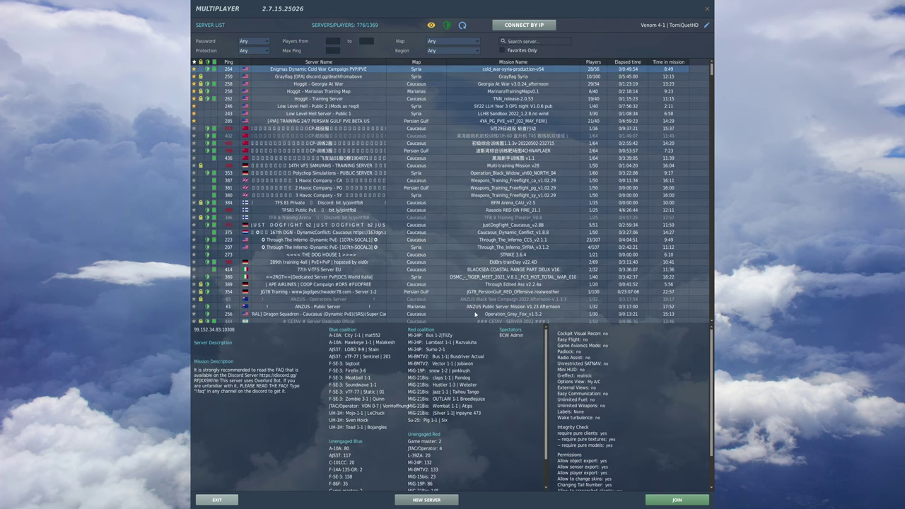
pyautogui.click(668, 500)
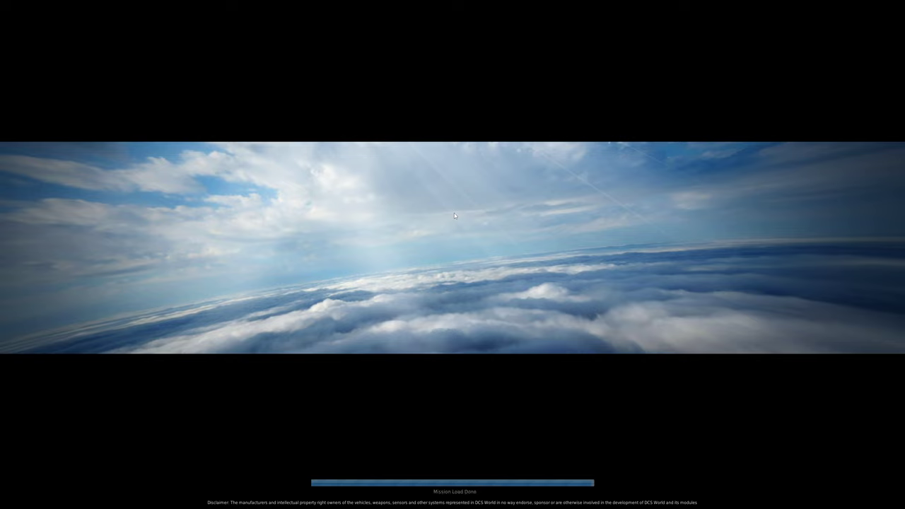
# Step: Switch to the SRS client while the mission loads and open its Settings page
pyautogui.hotkey('alt', 'Tab')
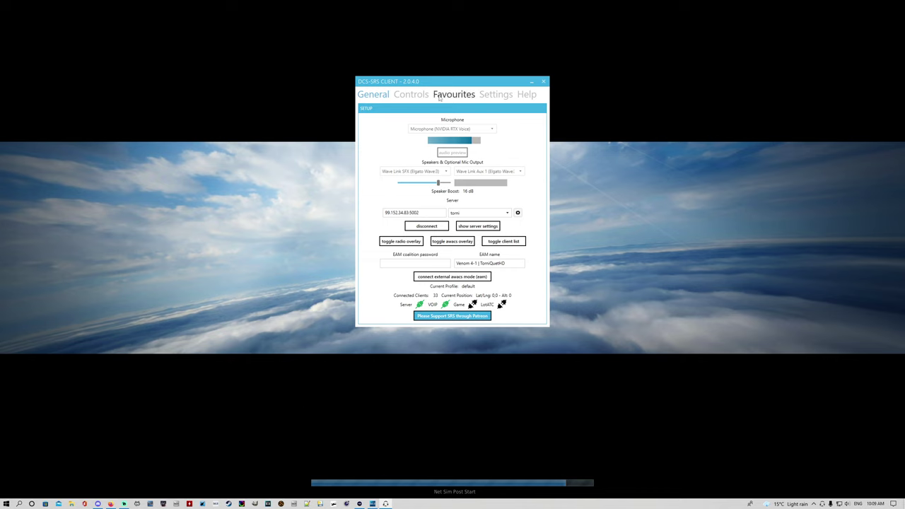
pyautogui.click(489, 97)
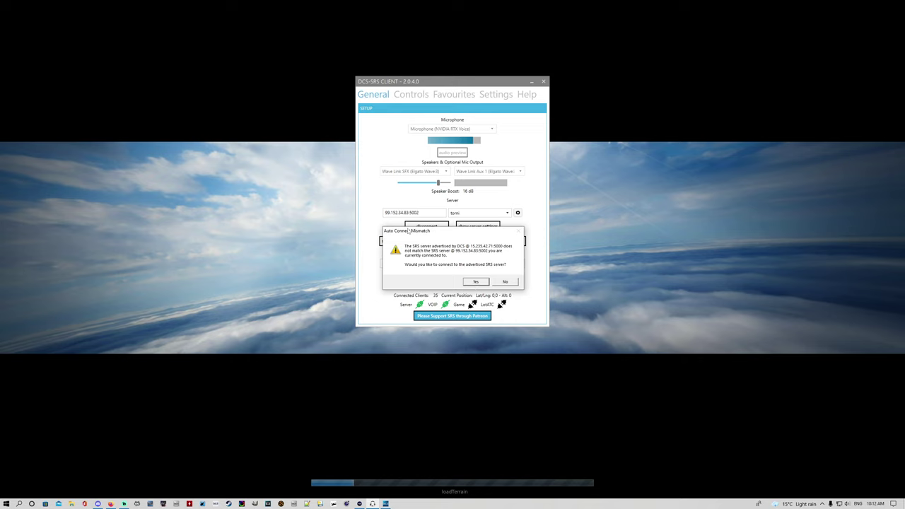
# Step: Accept the auto connect mismatch prompt and connect to the advertised SRS server at 15.235.42.71:5000
pyautogui.click(477, 282)
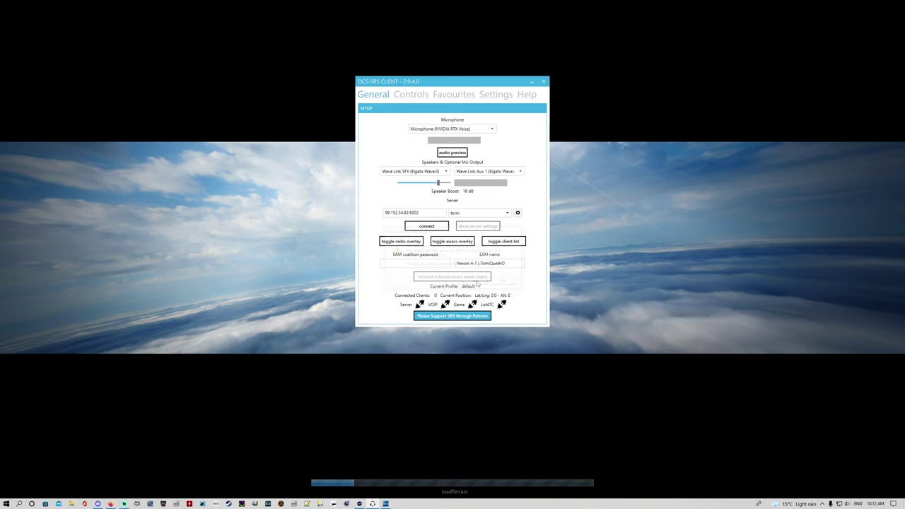
pyautogui.click(426, 226)
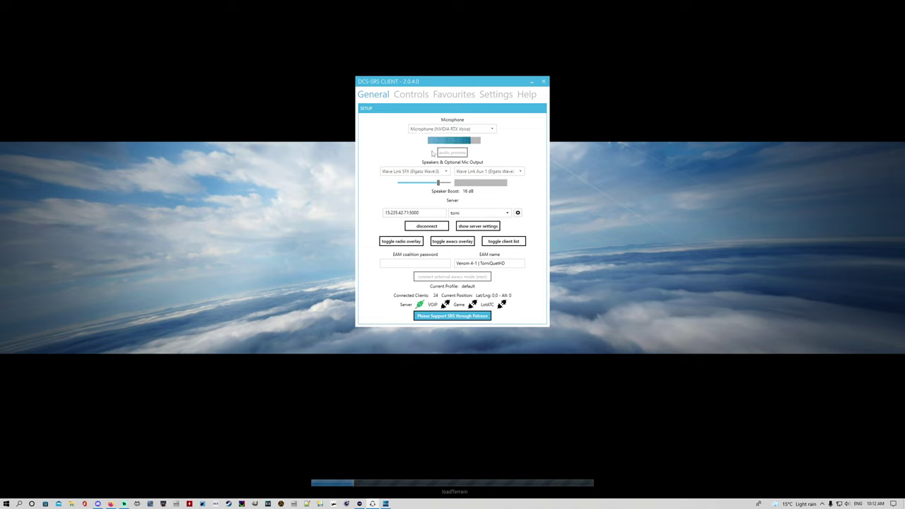
# Step: Review the SRS auto connect settings, the favourites list and the controls, and return to the General page
pyautogui.click(495, 94)
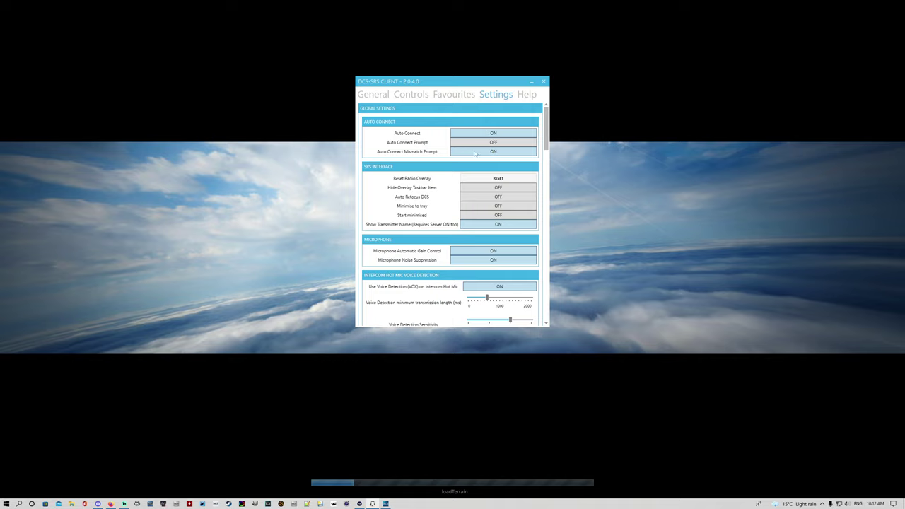
pyautogui.click(453, 94)
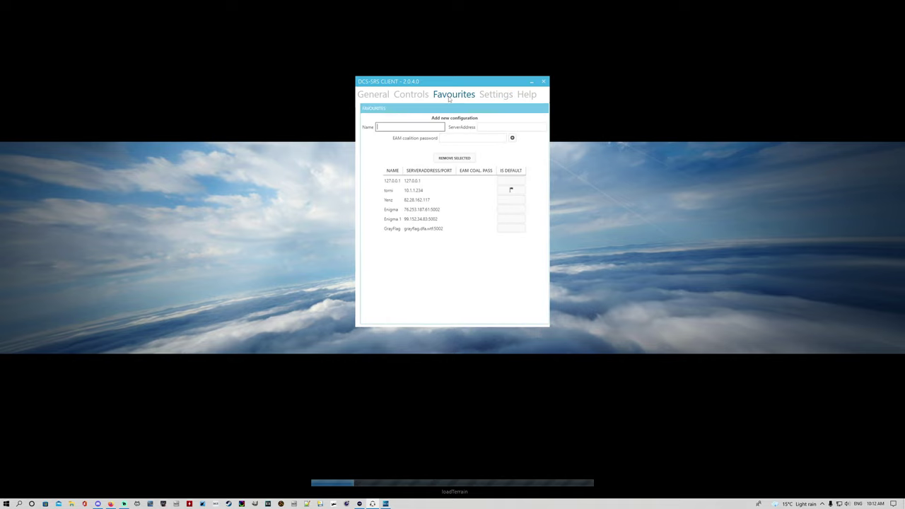
pyautogui.click(419, 97)
pyautogui.click(373, 97)
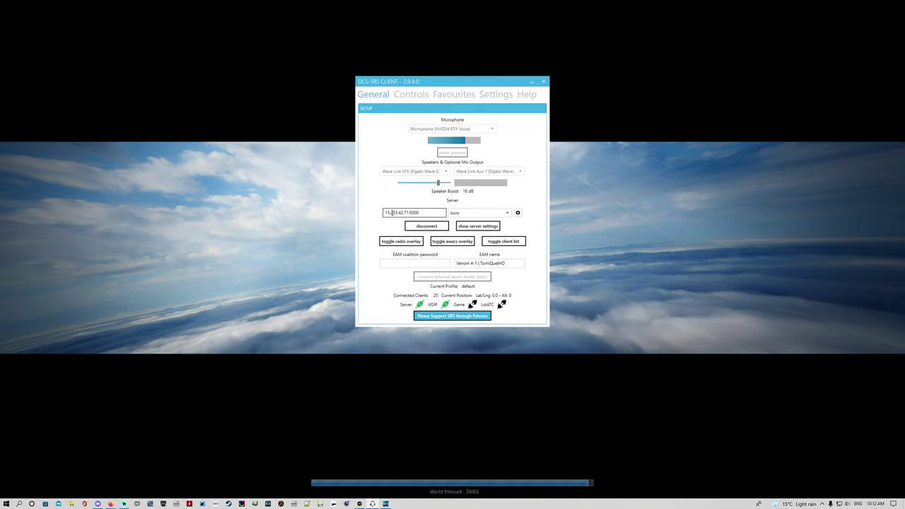
pyautogui.click(517, 212)
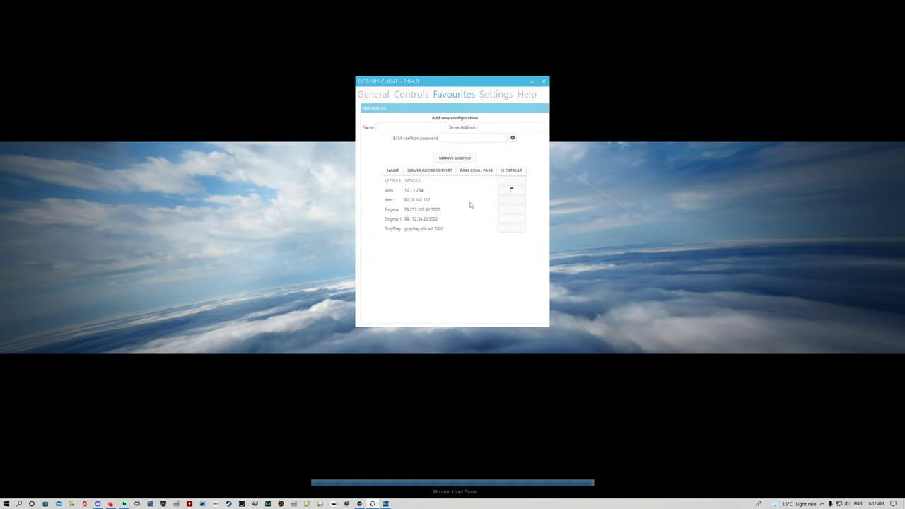
pyautogui.click(401, 128)
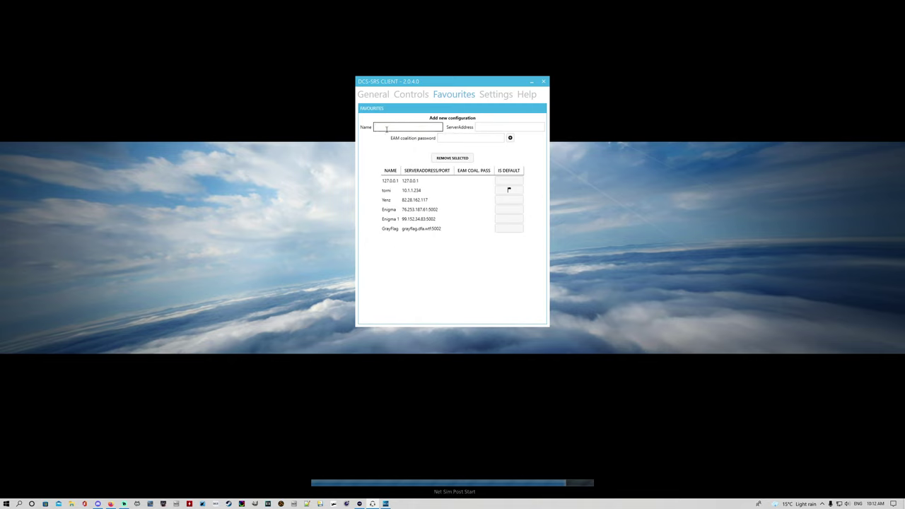
pyautogui.click(372, 94)
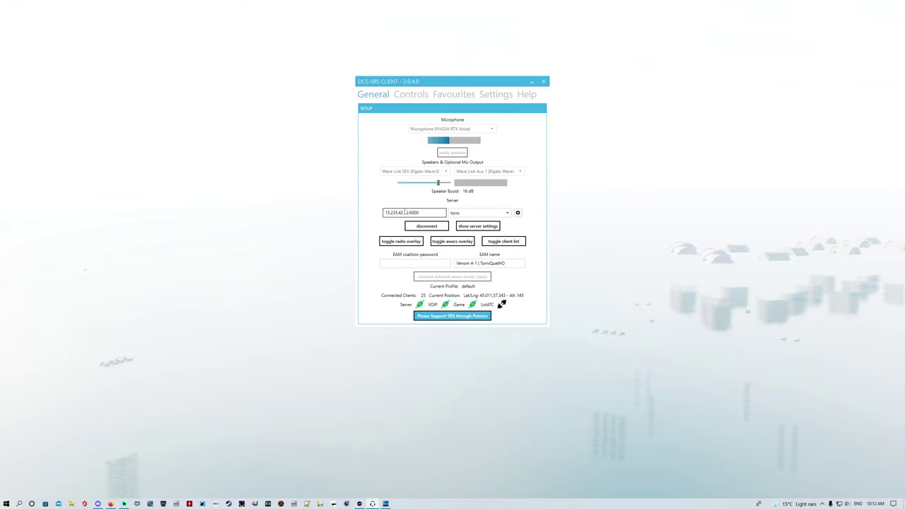
# Step: Copy the connected server's address and name a new favourite configuration Growling
pyautogui.doubleClick(404, 212)
pyautogui.hotkey('ctrl', 'c')
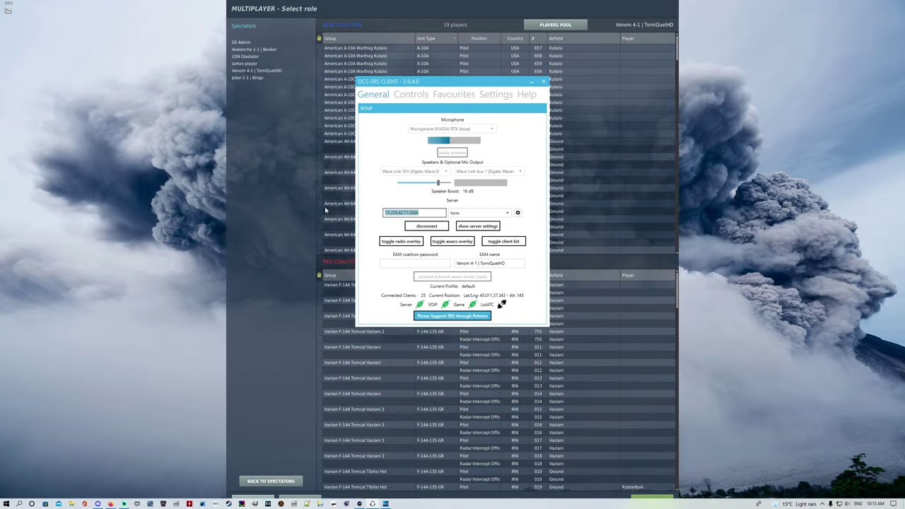
pyautogui.click(453, 94)
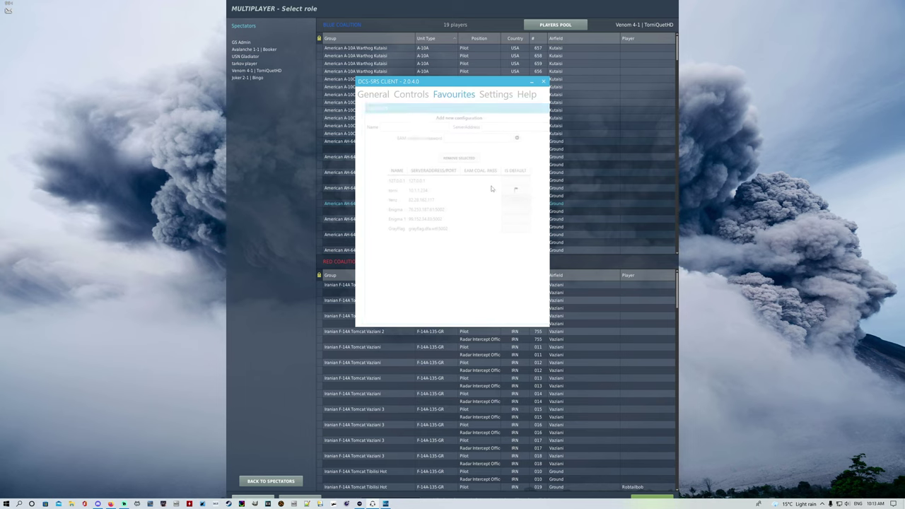
pyautogui.click(381, 126)
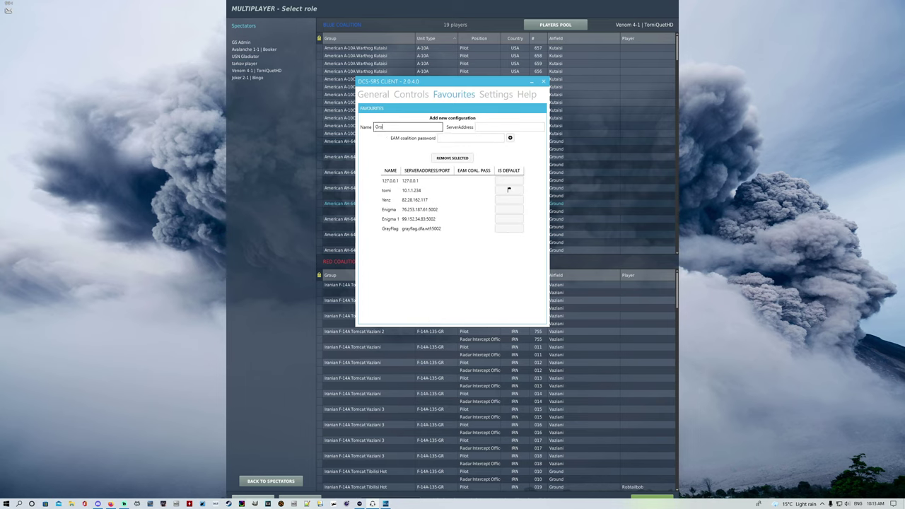
# Step: Set the new favourite's server address to the copied 15.235.42.71:5000 and add it to the favourites list
pyautogui.click(498, 127)
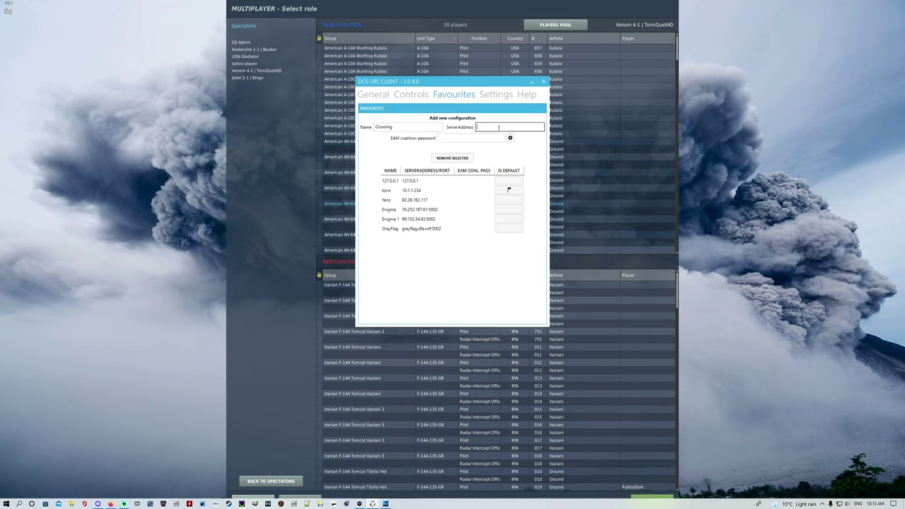
pyautogui.hotkey('ctrl', 'v')
pyautogui.hotkey('ctrl', 'v')
pyautogui.press('BackSpace')
pyautogui.press('BackSpace')
pyautogui.press('BackSpace')
pyautogui.press('BackSpace')
pyautogui.press('BackSpace')
pyautogui.press('BackSpace')
pyautogui.press('BackSpace')
pyautogui.press('BackSpace')
pyautogui.press('BackSpace')
pyautogui.press('BackSpace')
pyautogui.press('BackSpace')
pyautogui.press('BackSpace')
pyautogui.press('BackSpace')
pyautogui.press('BackSpace')
pyautogui.press('BackSpace')
pyautogui.press('BackSpace')
pyautogui.press('BackSpace')
pyautogui.press('BackSpace')
pyautogui.press('BackSpace')
pyautogui.press('BackSpace')
pyautogui.hotkey('ctrl', 'v')
pyautogui.click(511, 138)
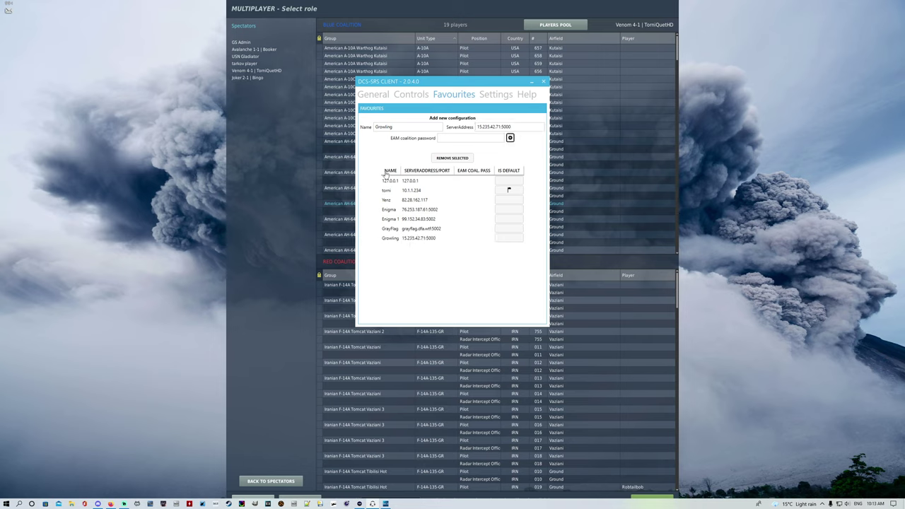
# Step: Disconnect from the current SRS server and reconnect using the Growling favourite
pyautogui.click(408, 93)
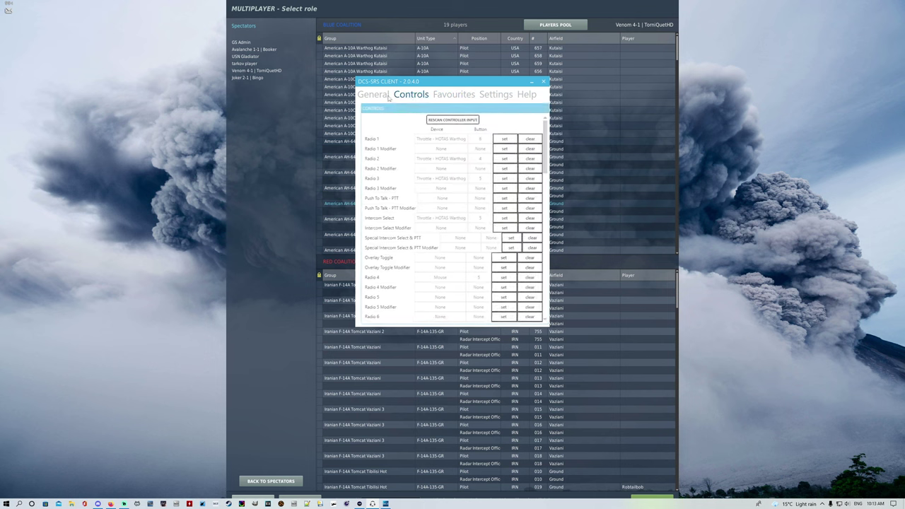
pyautogui.click(372, 94)
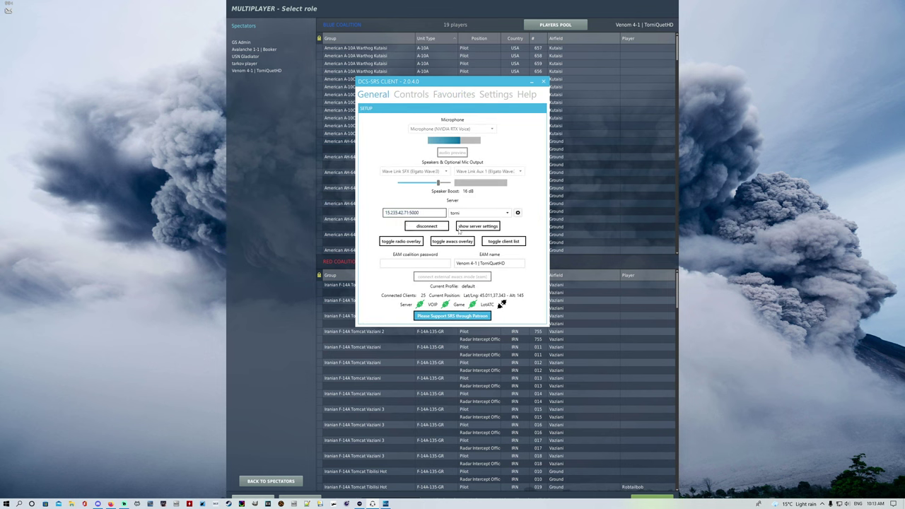
pyautogui.click(426, 225)
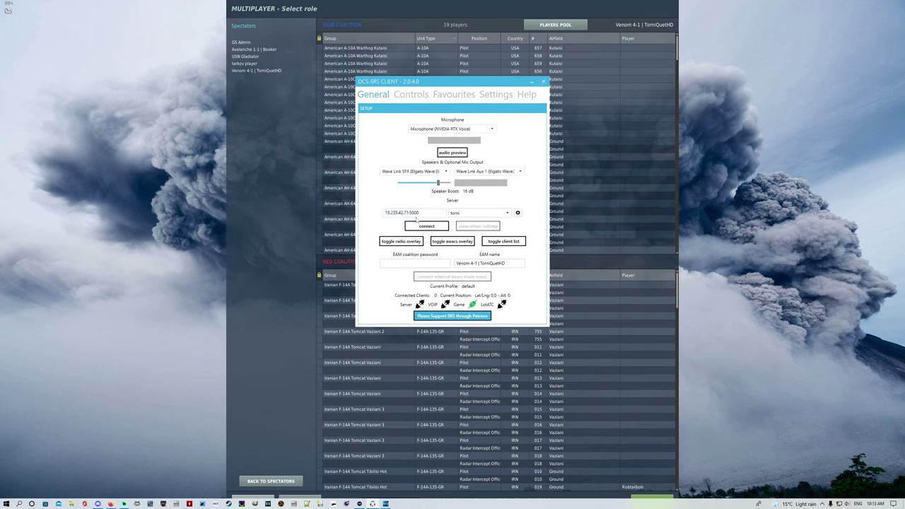
pyautogui.click(487, 213)
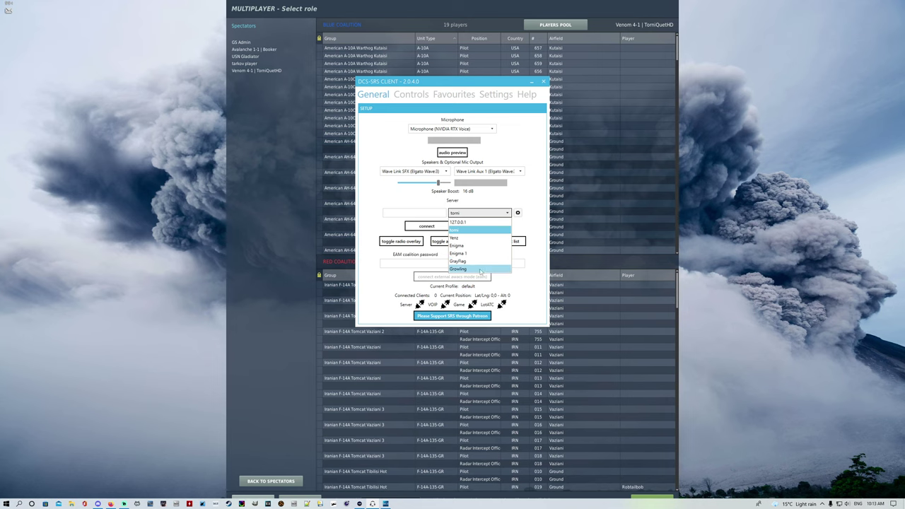
pyautogui.click(458, 269)
pyautogui.click(426, 226)
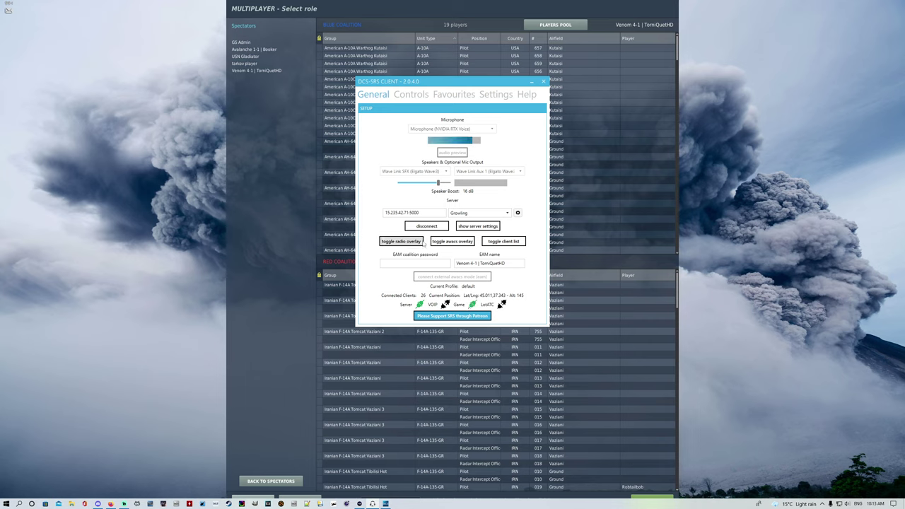
# Step: Toggle the radio overlay on and off, and look through the list of connected clients and their coalition colours
pyautogui.click(413, 242)
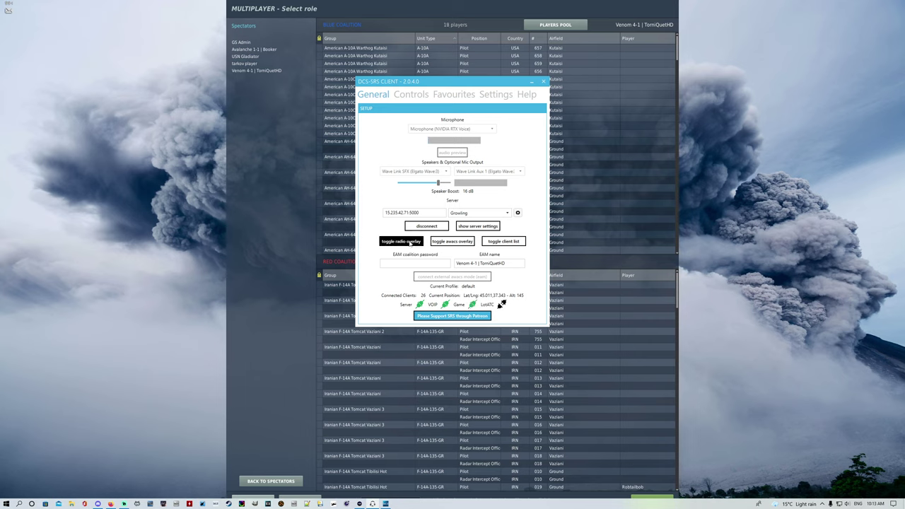
pyautogui.click(413, 242)
pyautogui.click(503, 241)
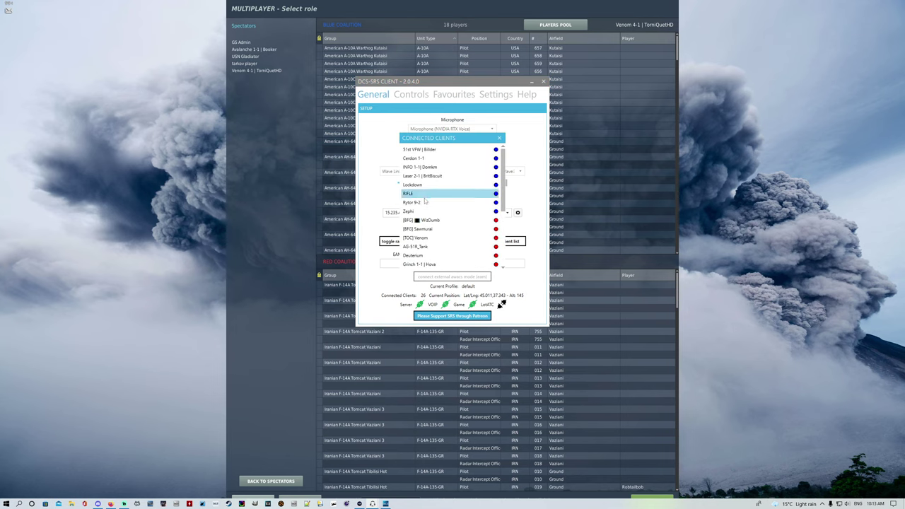
pyautogui.scroll(-2, 452, 201)
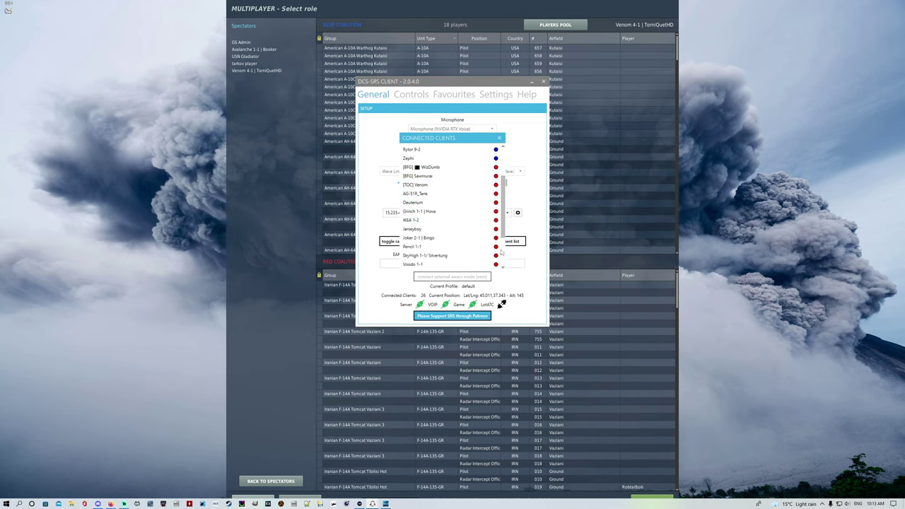
pyautogui.scroll(2, 424, 212)
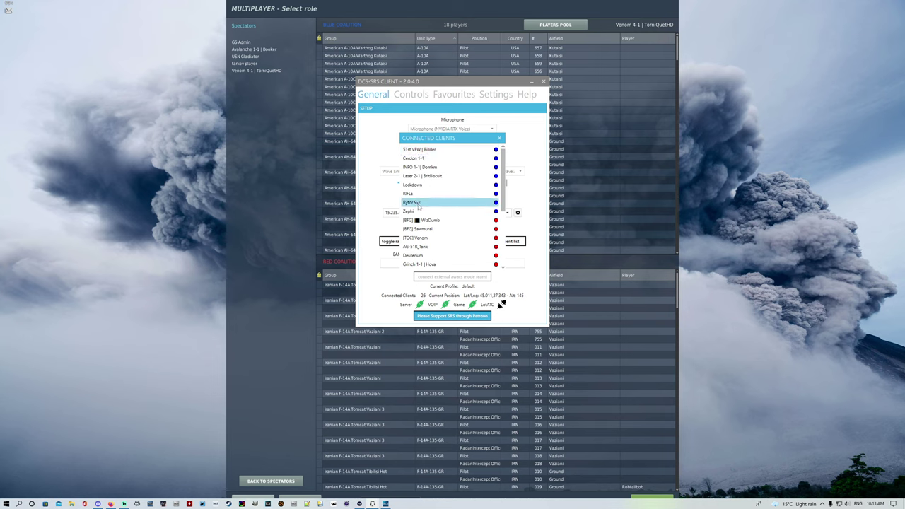
pyautogui.scroll(-4, 459, 216)
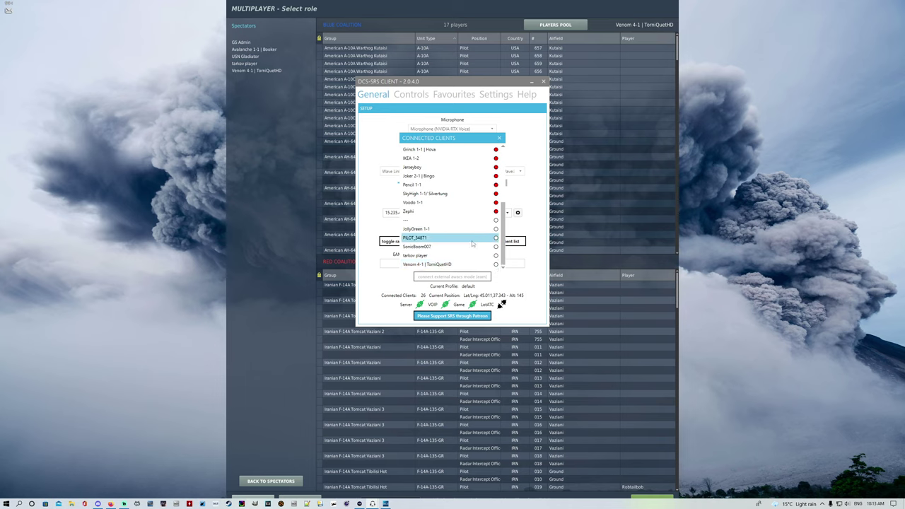
pyautogui.scroll(4, 454, 252)
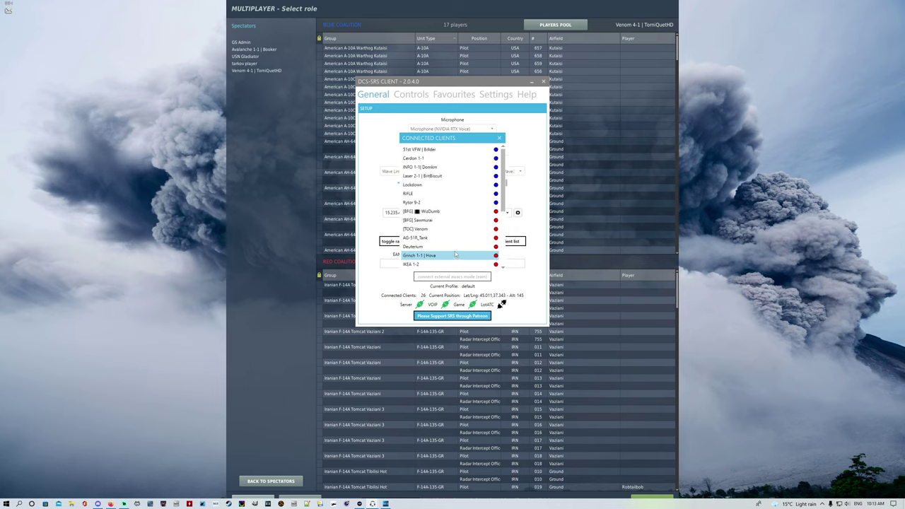
pyautogui.click(499, 137)
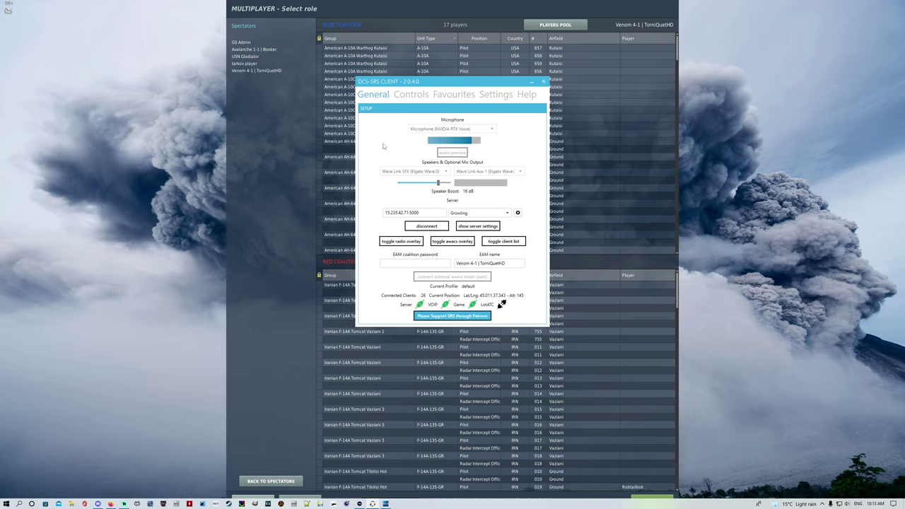